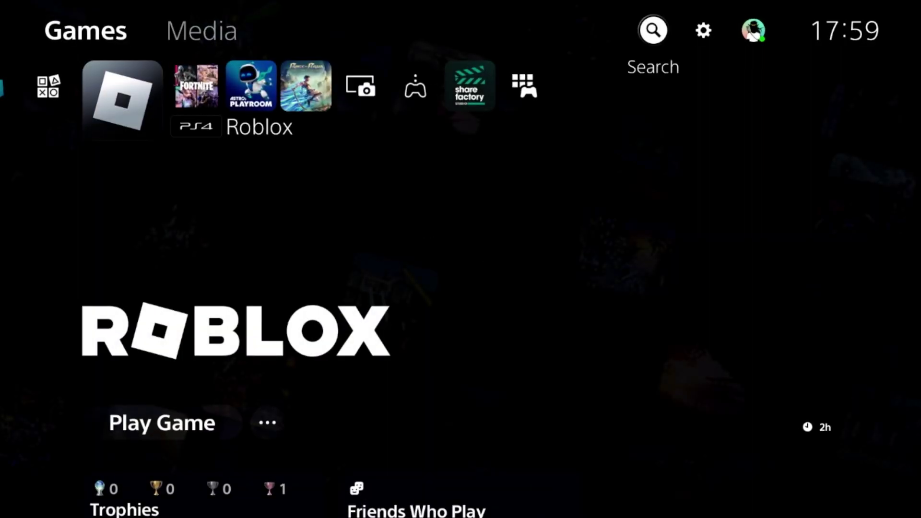
Step: Confirm via Network > Connection Status that all PSN services are up, then return to Settings
key("Return")
key("Down")
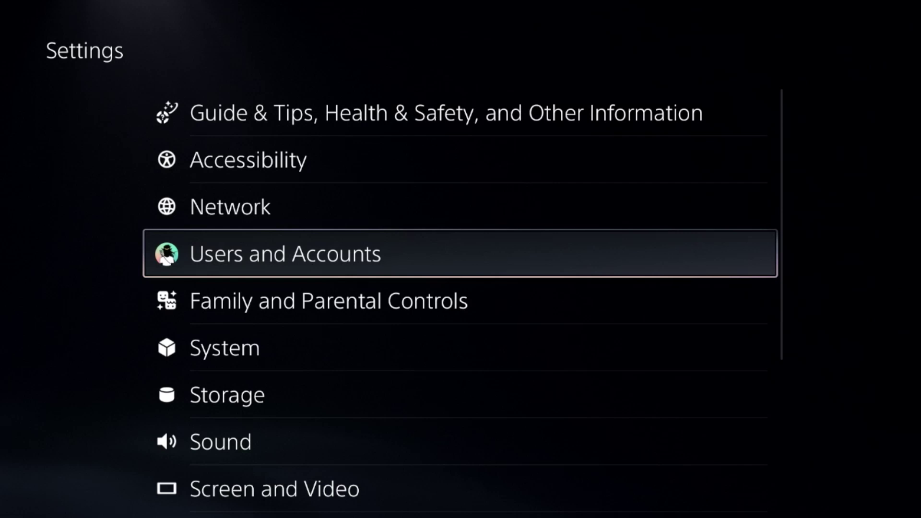
key("Up")
key("Return")
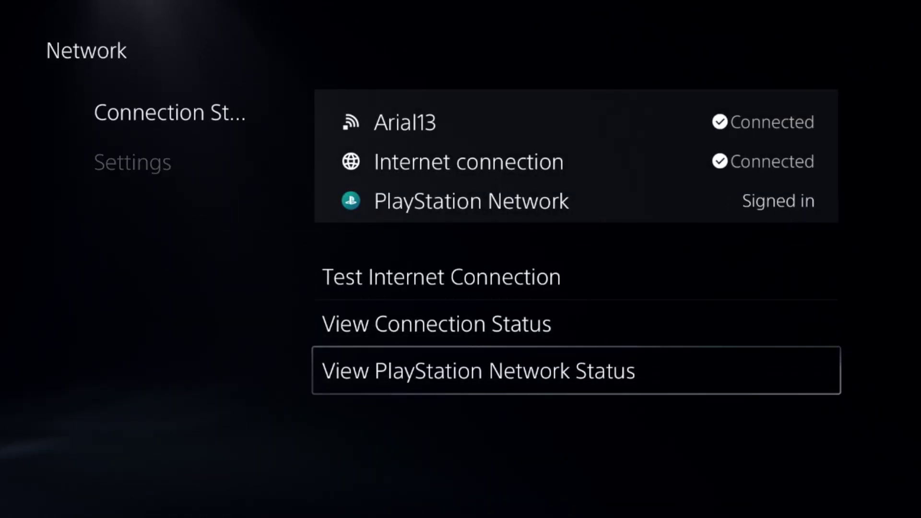
key("Return")
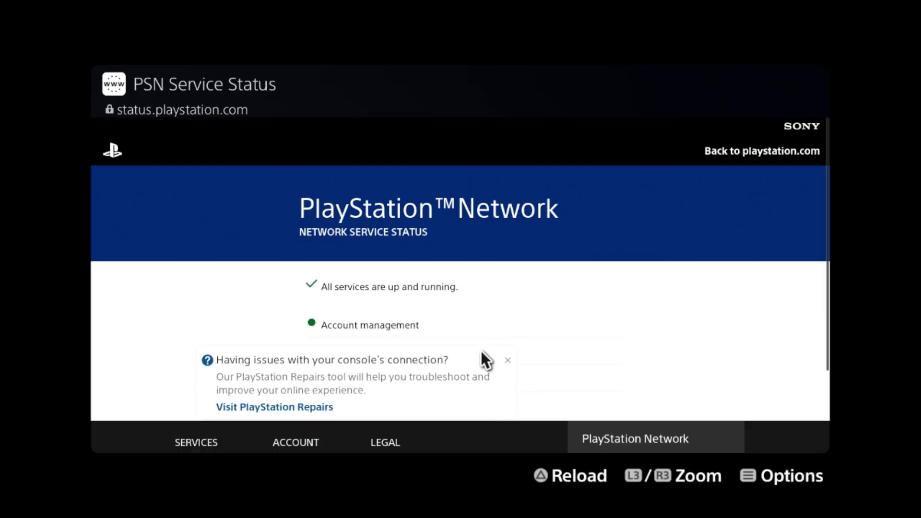
key("Escape")
key("Escape")
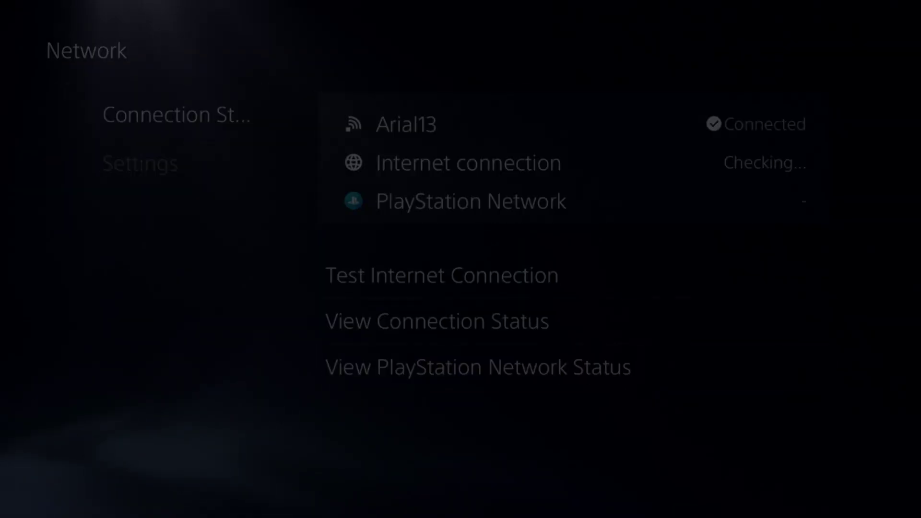
key("Down")
key("Down")
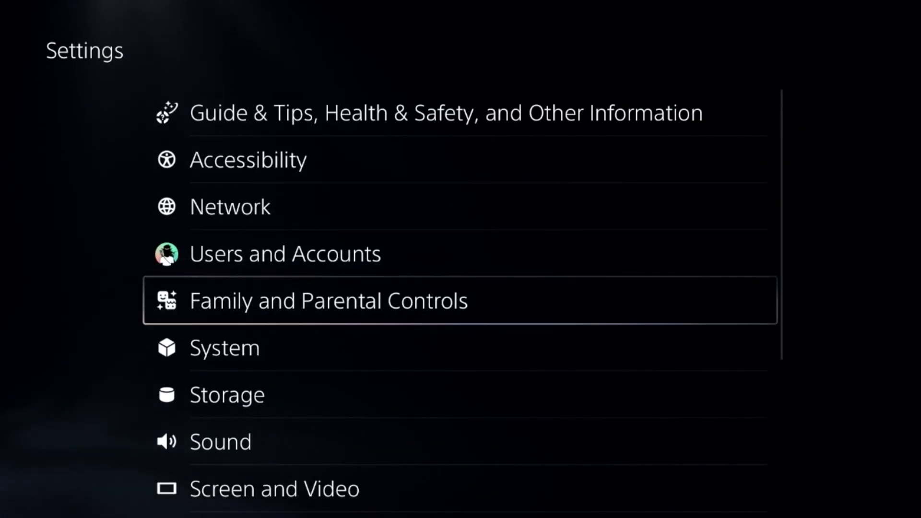
key("Return")
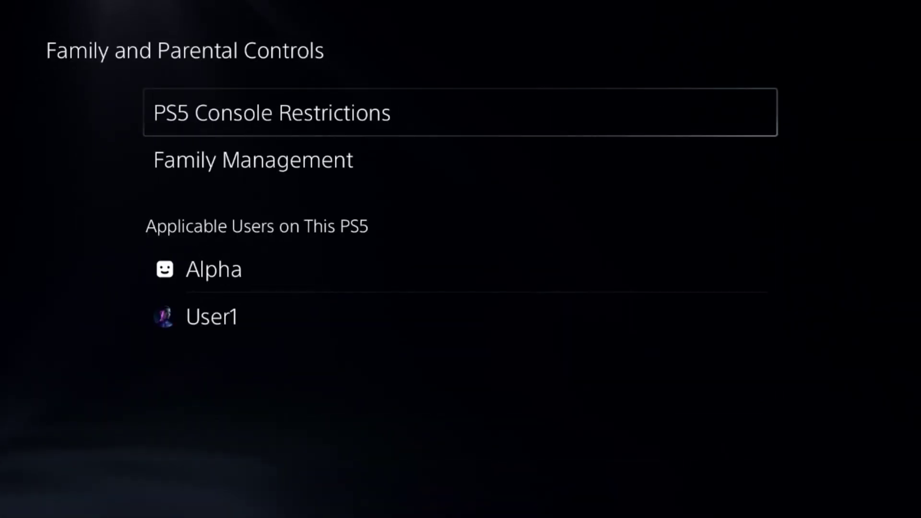
key("Return")
type("0")
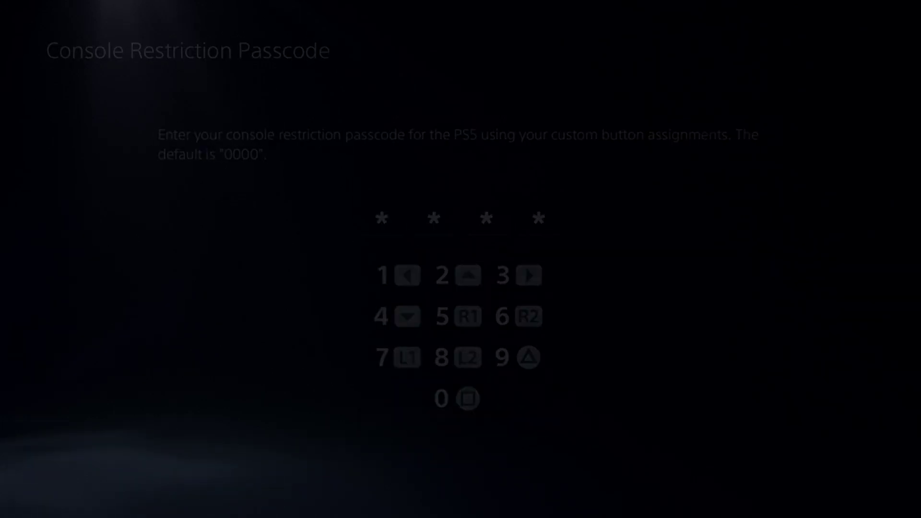
key("Down")
key("Down")
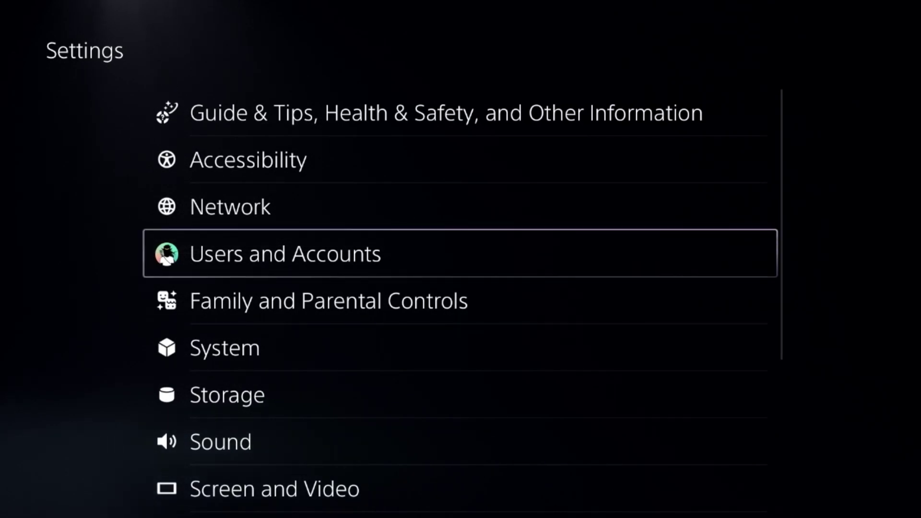
Step: Go to Network > Settings > Set Up Internet Connection
key("Return")
key("Down")
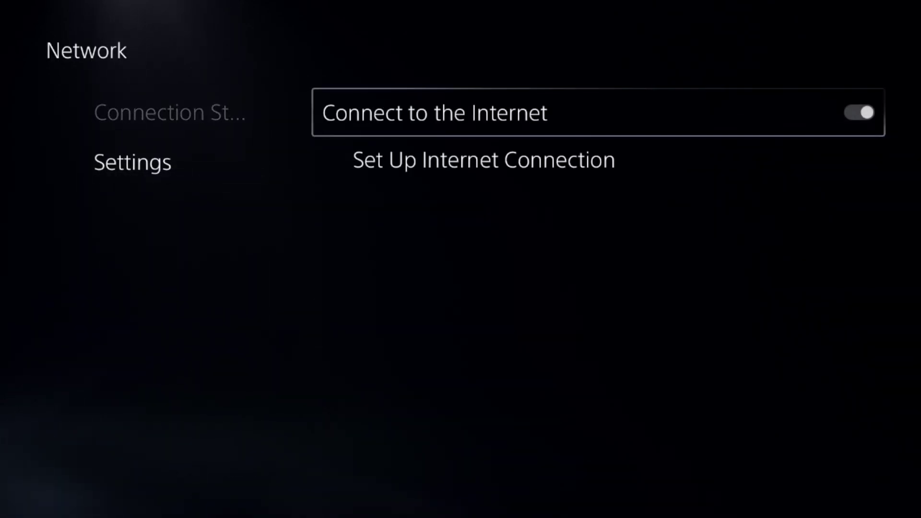
key("Down")
key("Return")
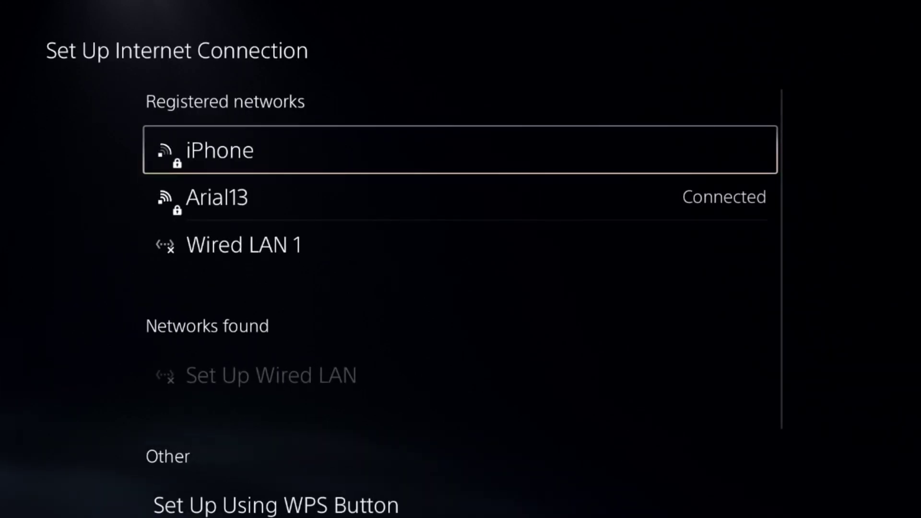
Step: Keep Arial13's Wi-Fi Frequency Bands on Automatic and open its Advanced Settings
key("Menu")
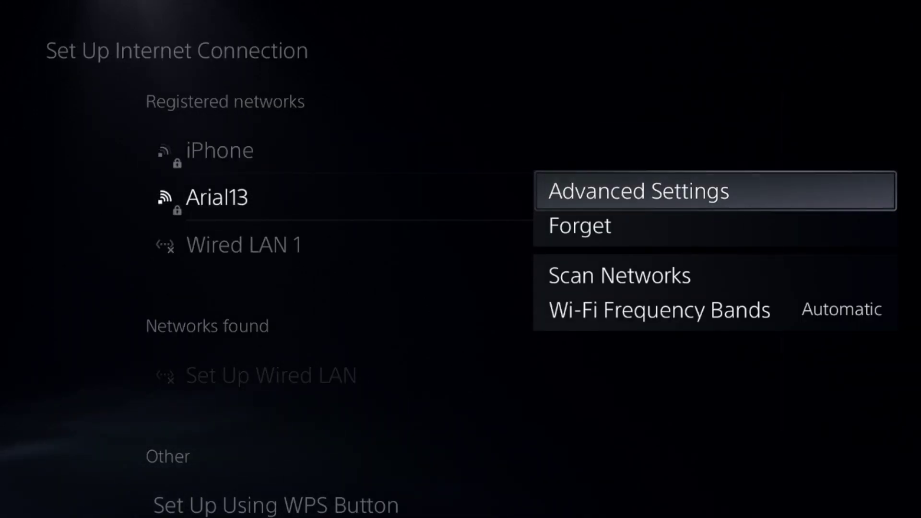
key("Down")
key("Down")
key("Down")
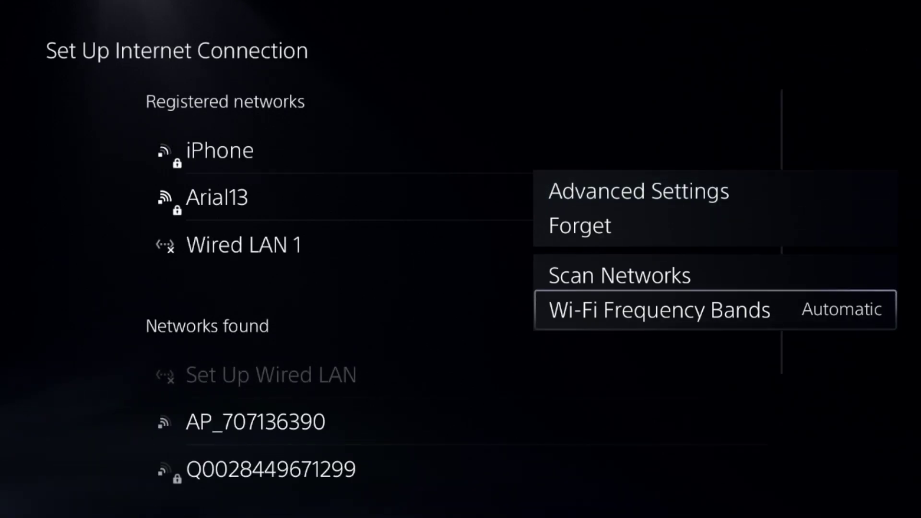
key("Return")
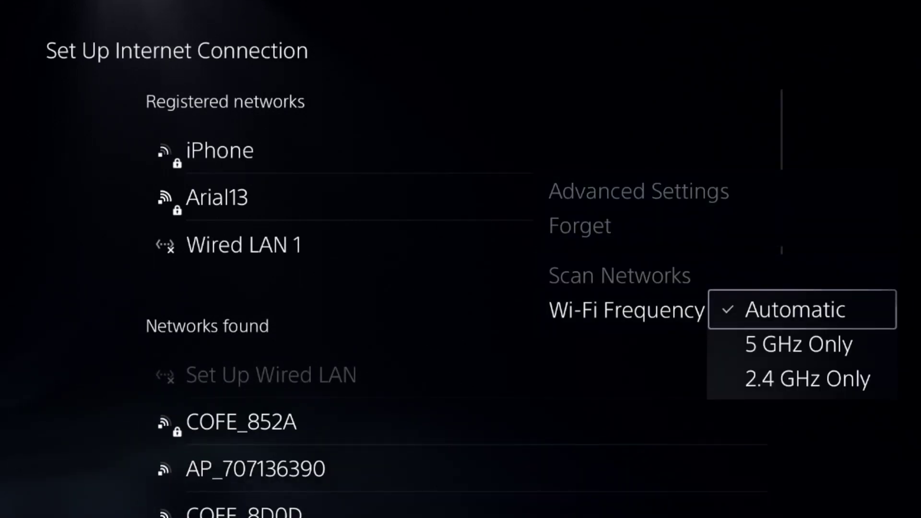
key("Return")
key("Up")
key("Up")
key("Up")
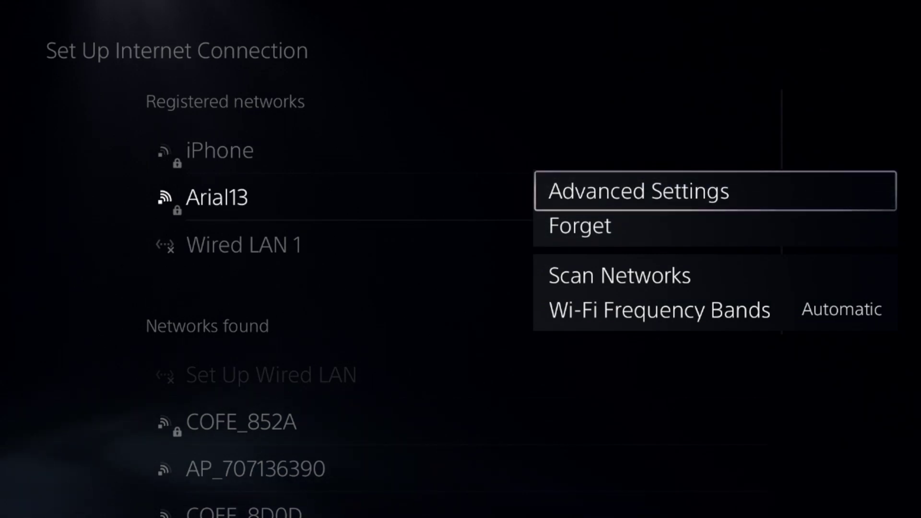
key("Return")
Step: Confirm the current advanced settings, then reopen Advanced Settings for the connected Arial13 network
key("Down")
key("Down")
key("Down")
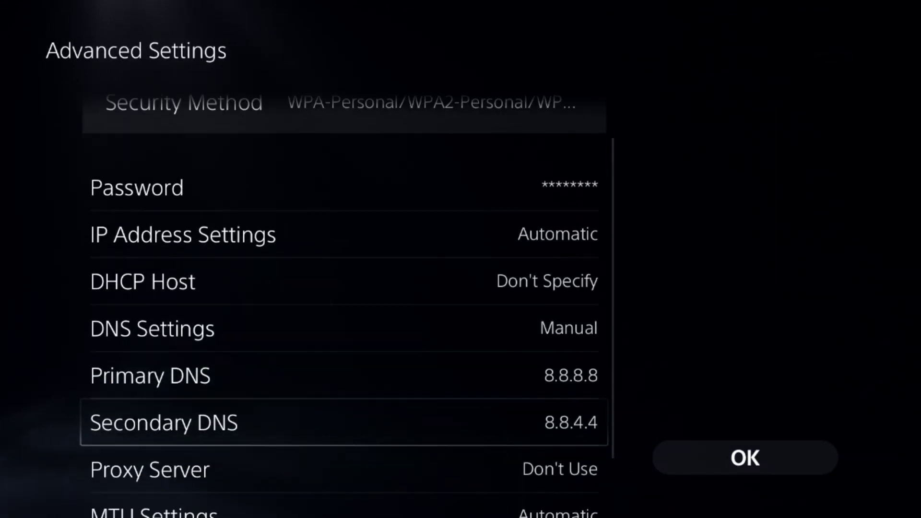
key("Right")
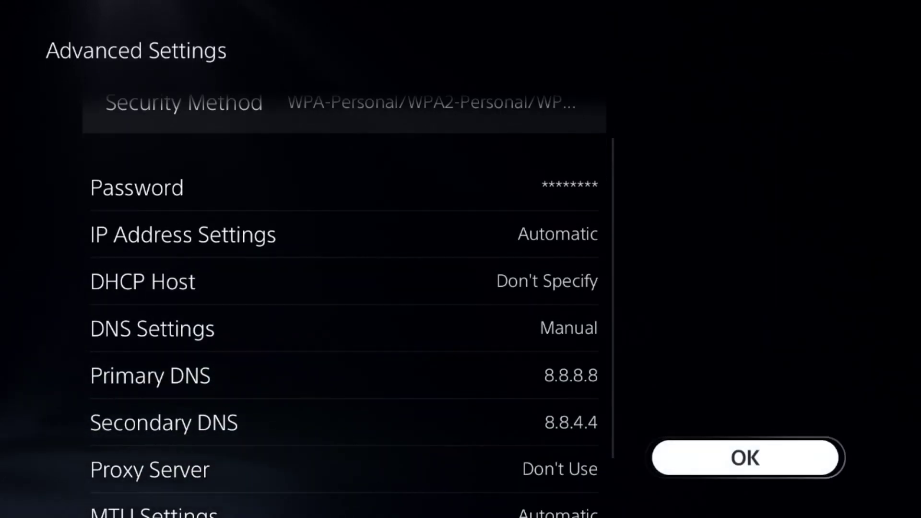
key("Return")
key("Return")
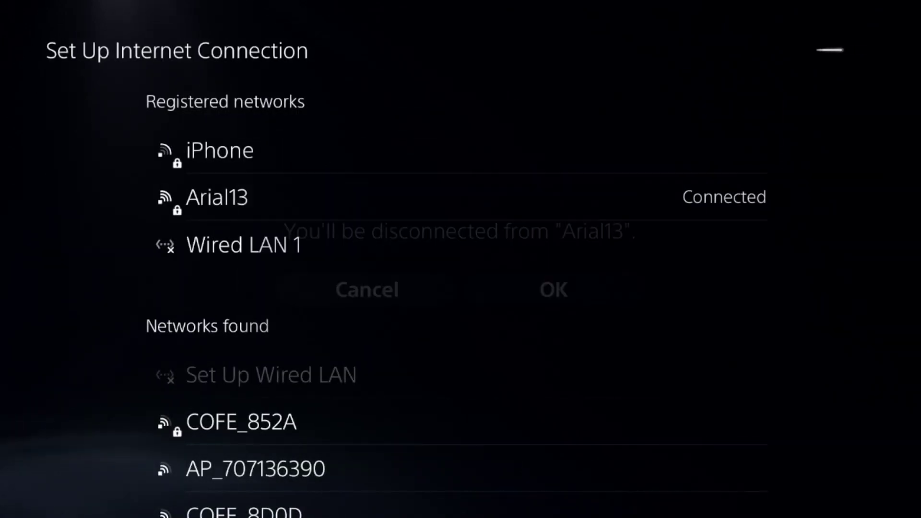
key("Menu")
key("Return")
Step: Set DNS Settings to Manual with primary 8.8.8.8 and secondary 8.8.4.4
key("Down")
key("Down")
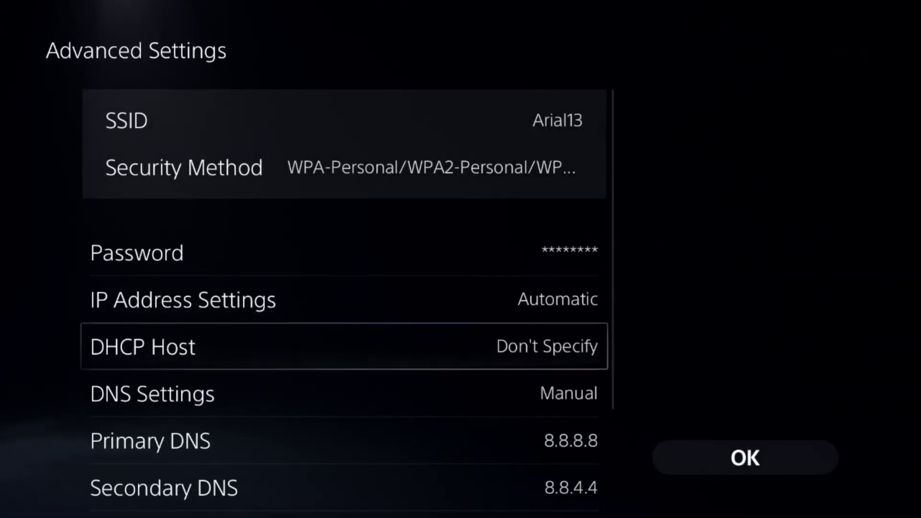
key("Down")
key("Return")
key("Return")
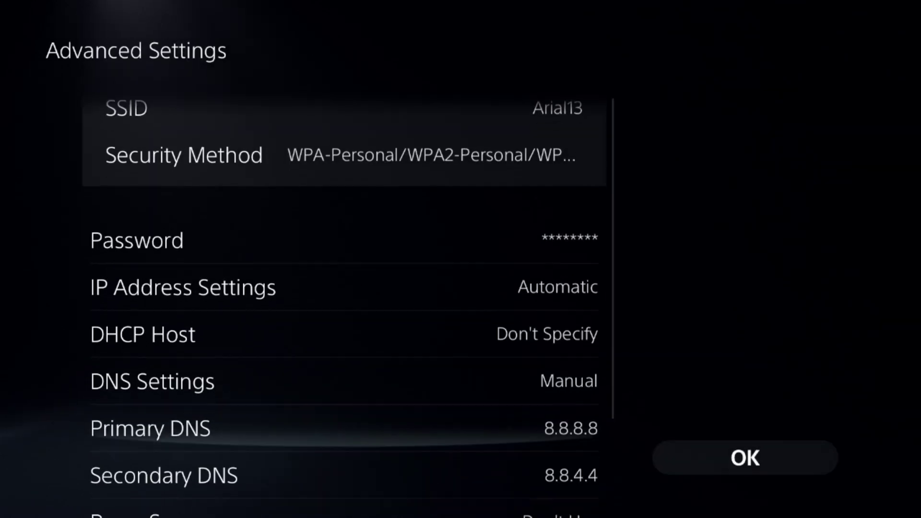
key("Down")
key("Return")
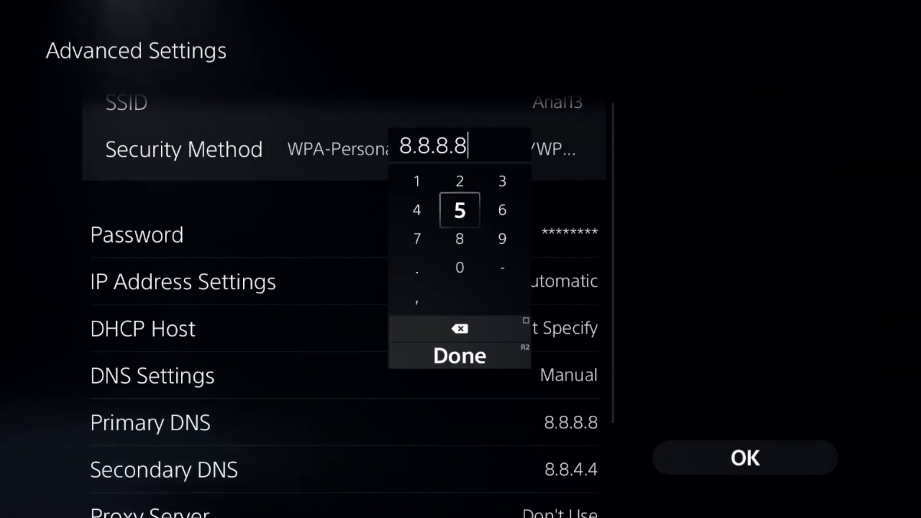
key("Escape")
key("Down")
key("Return")
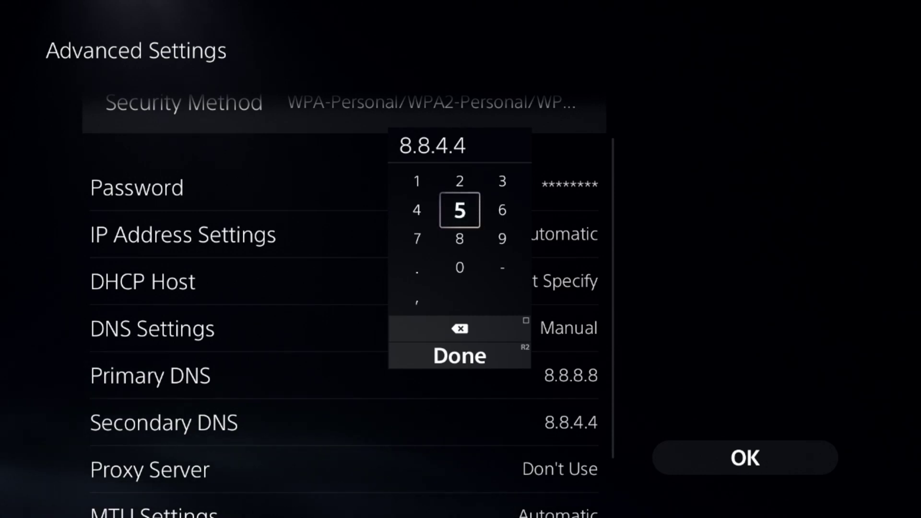
key("Escape")
Step: Save the advanced network settings and return to Network settings
key("Right")
key("Return")
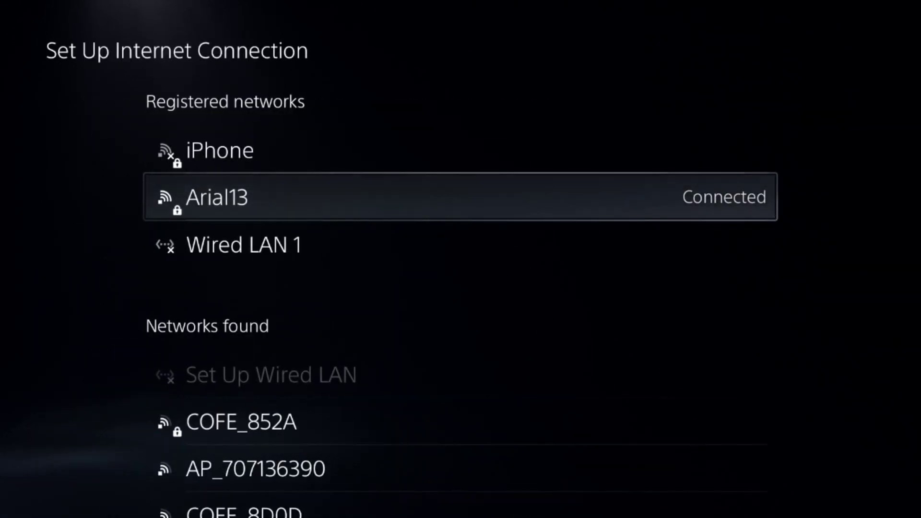
key("Escape")
key("Escape")
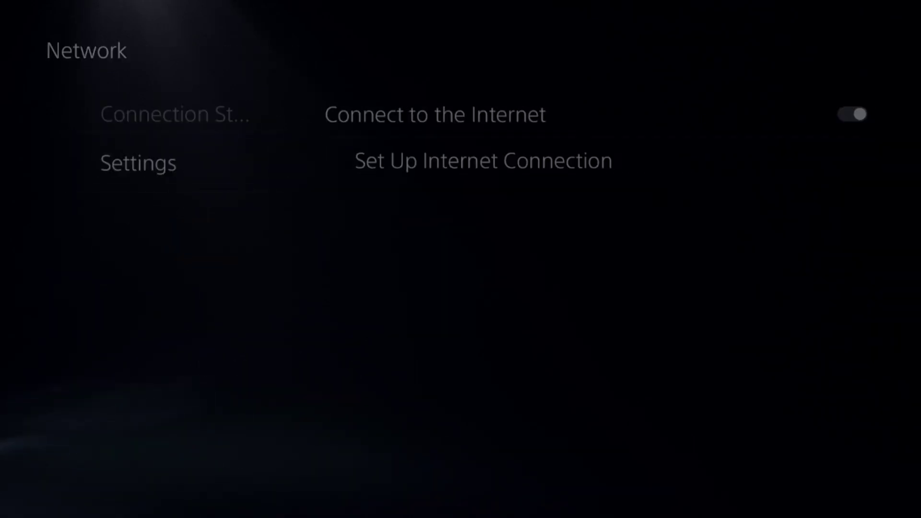
Step: Set Game Presets' Performance Mode or Resolution to Performance Mode, then return to Settings
key("Down")
key("Down")
key("Down")
key("Down")
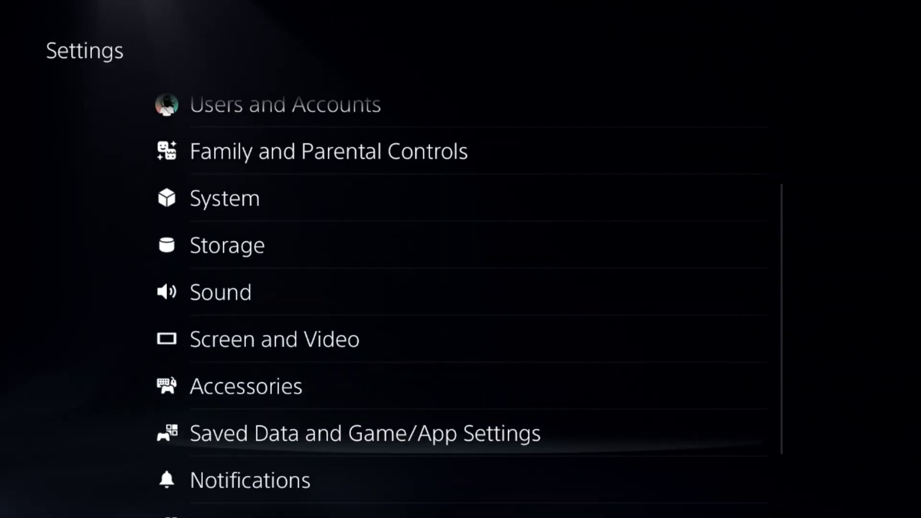
key("Return")
key("Down")
key("Down")
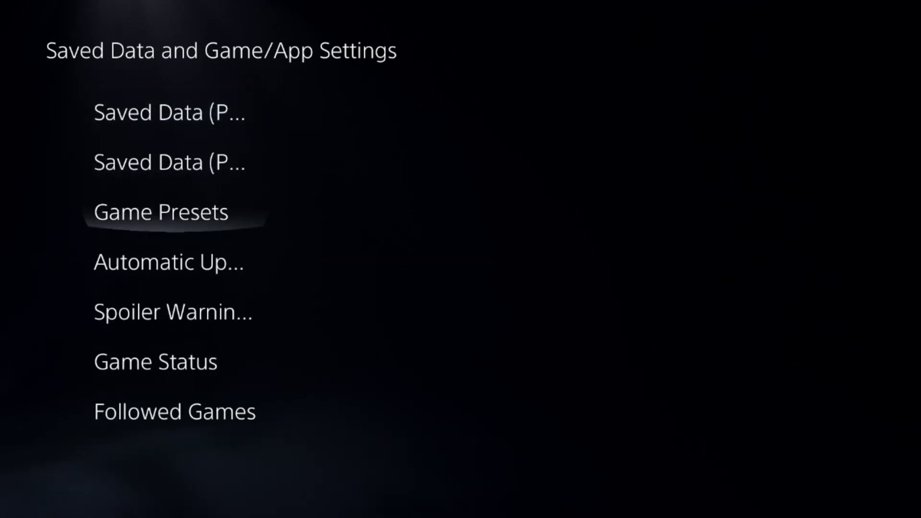
key("Right")
key("Down")
key("Return")
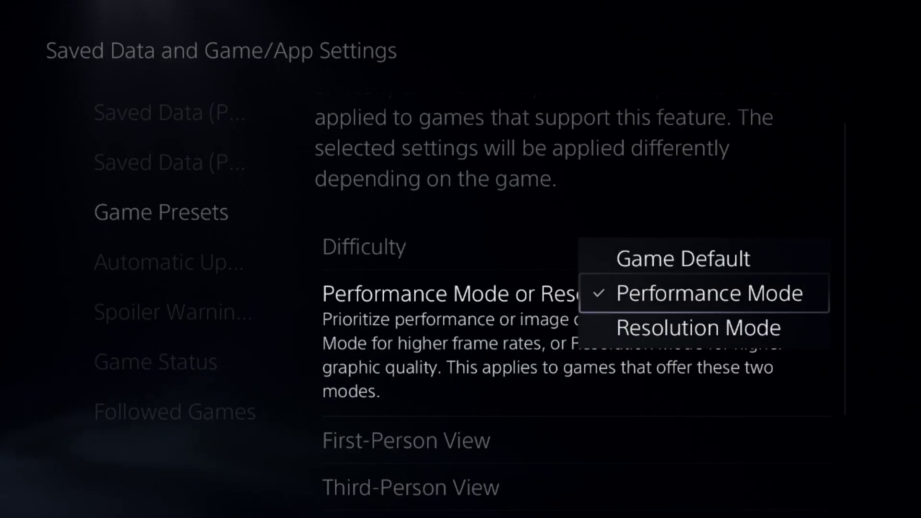
key("Escape")
key("Left")
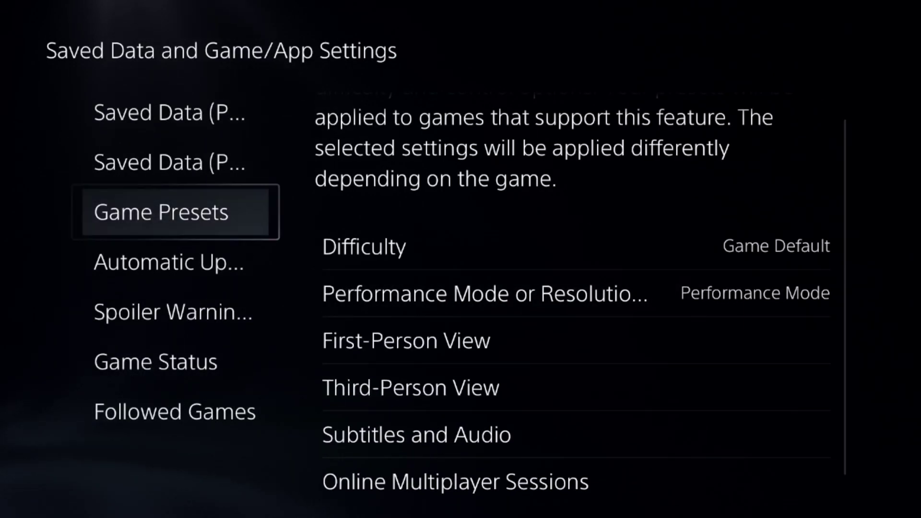
key("Escape")
key("Down")
key("Return")
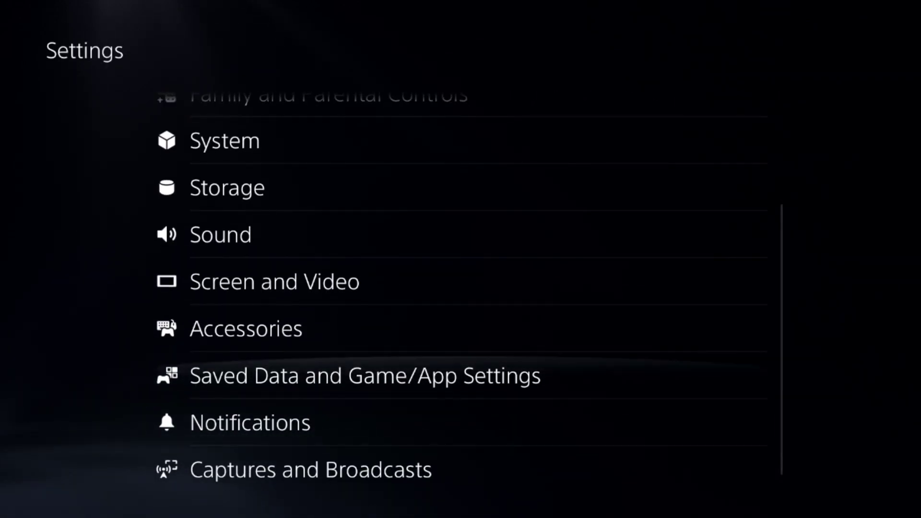
Step: Open Restore Licenses under Users and Accounts > Other
key("Up")
key("Up")
key("Up")
key("Down")
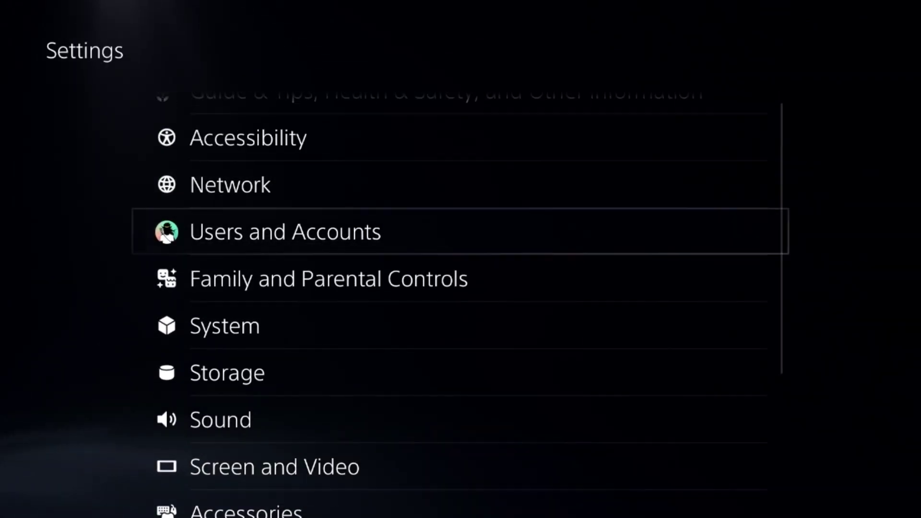
key("Return")
key("Down")
key("Down")
key("Down")
key("Down")
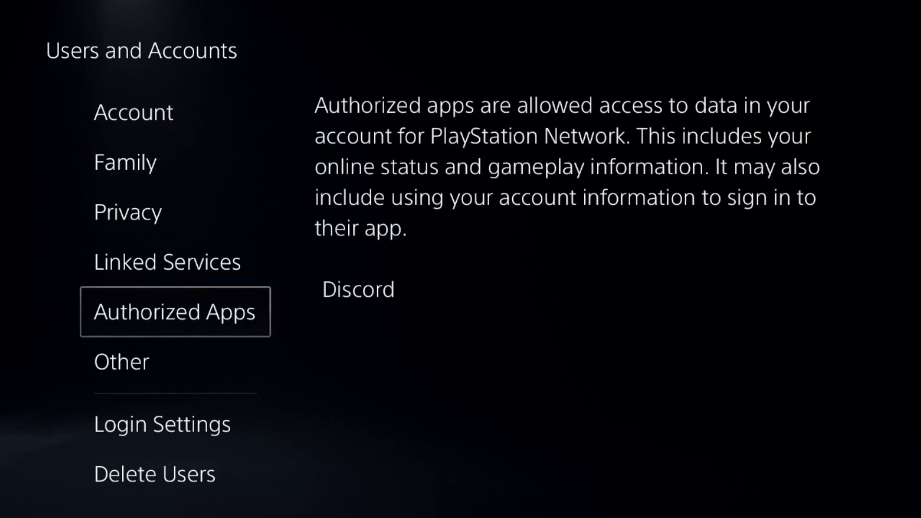
key("Down")
key("Right")
key("Down")
key("Return")
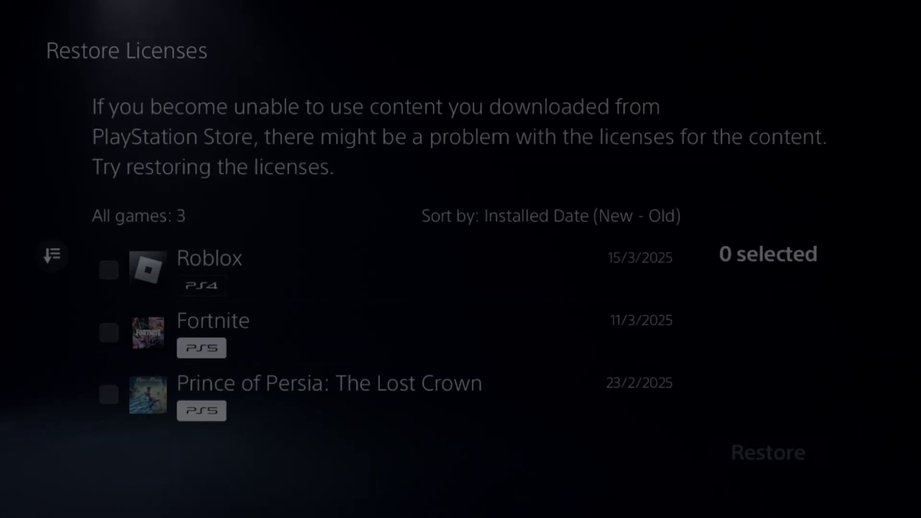
Step: Tick Roblox, restore its license, confirm OK, and return to the home screen
key("Return")
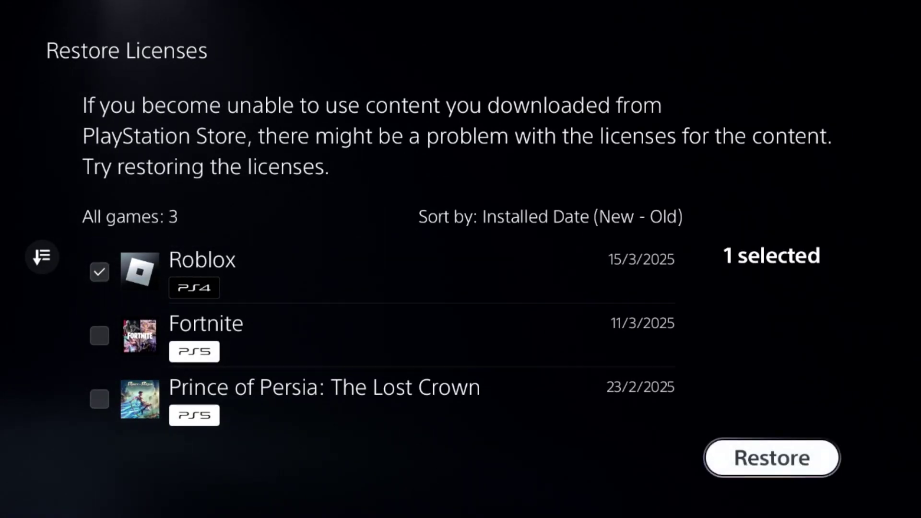
key("Return")
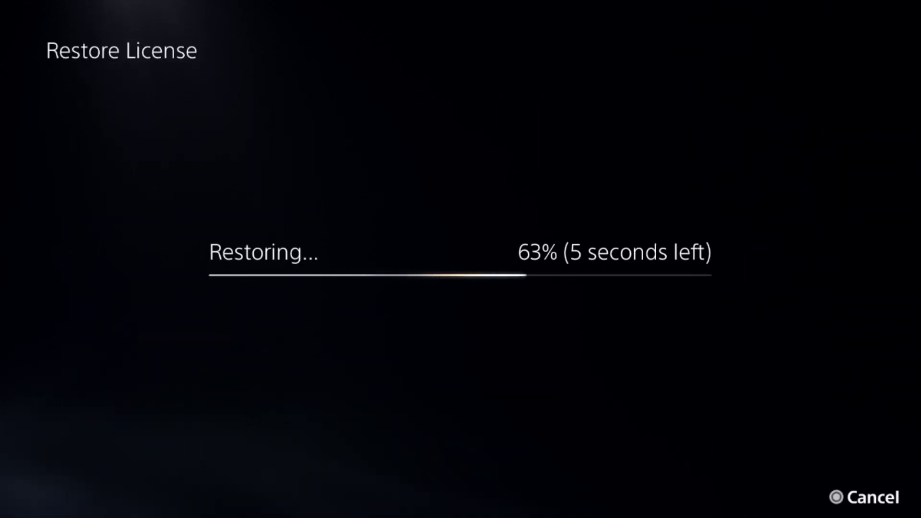
key("Return")
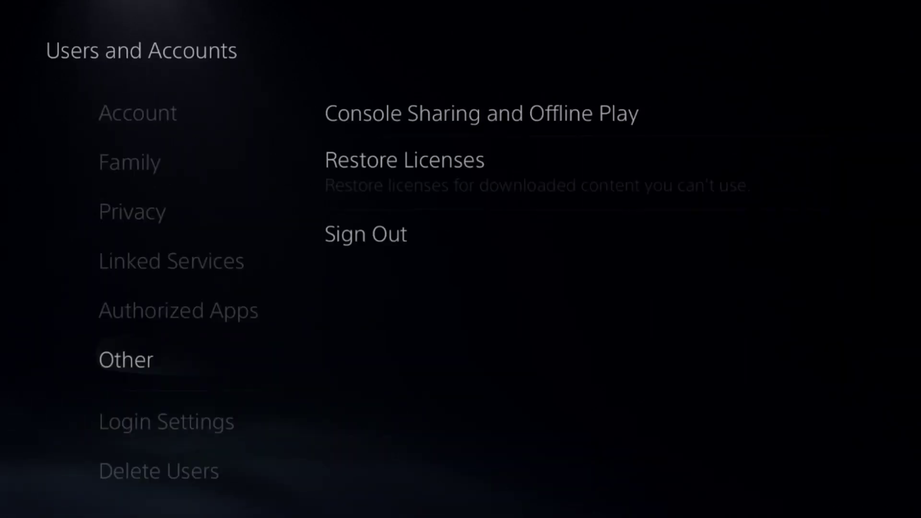
key("Escape")
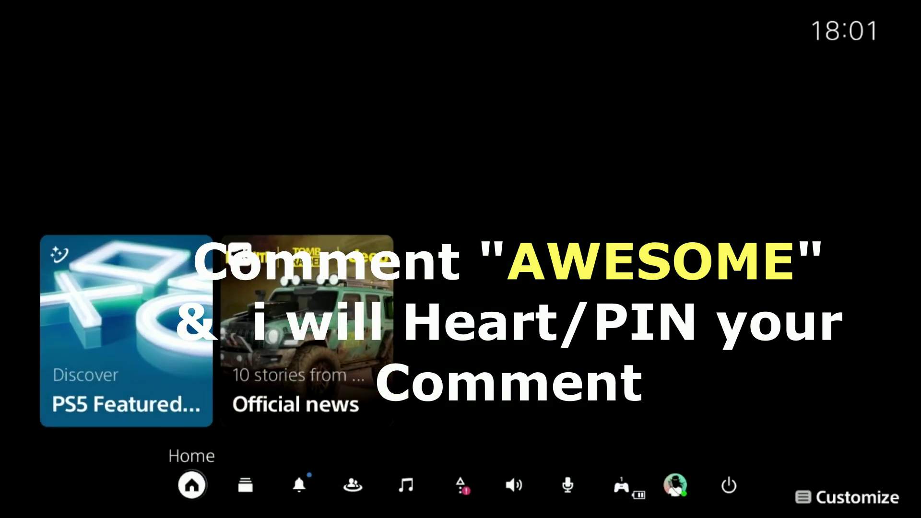